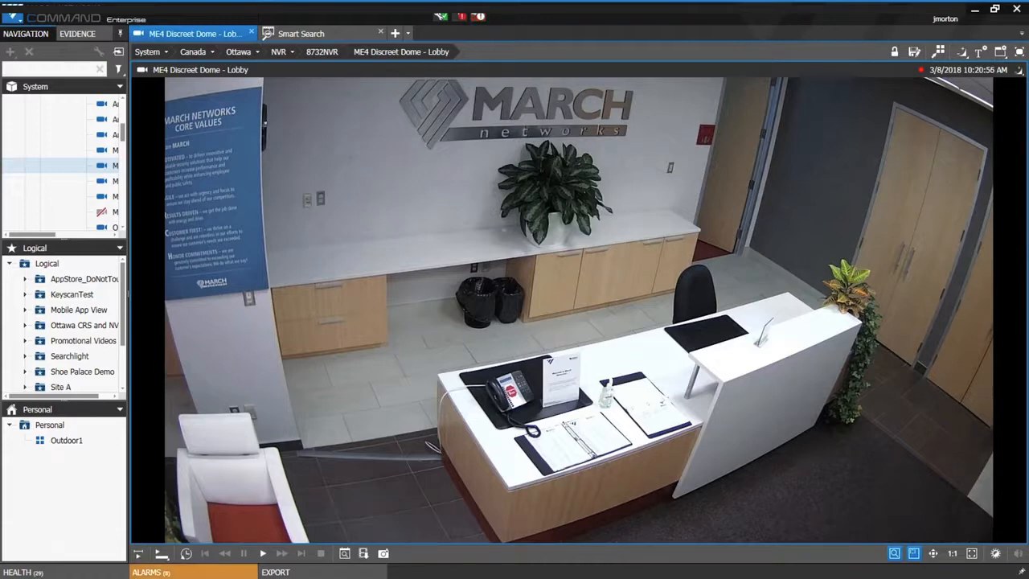
# Step: Start a Smart Search on the lobby camera and paint a first search patch on the wall
pyautogui.rightClick(354, 151)
pyautogui.click(390, 230)
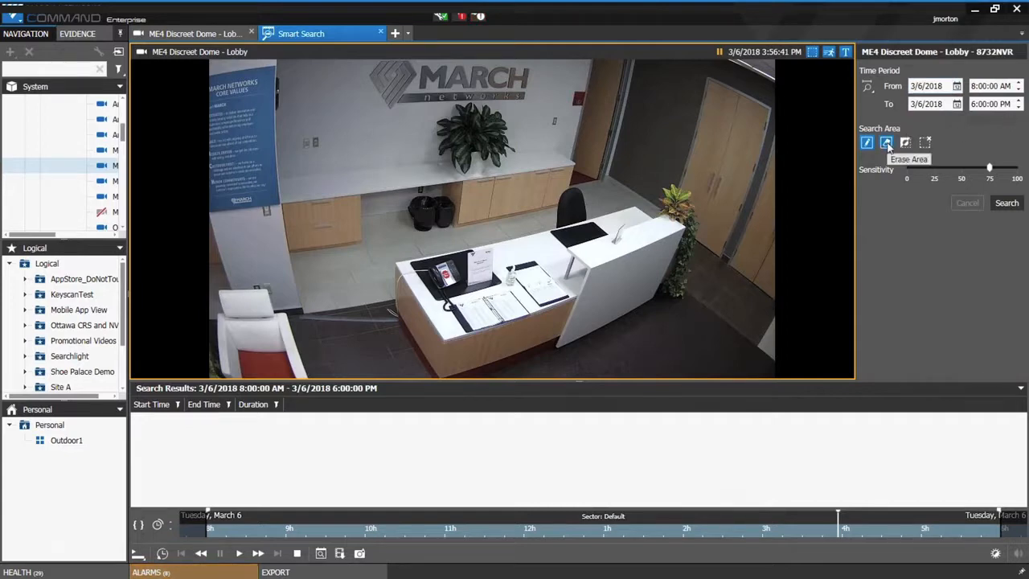
pyautogui.moveTo(303, 153)
pyautogui.mouseDown()
pyautogui.moveTo(337, 174)
pyautogui.moveTo(341, 190)
pyautogui.mouseUp()
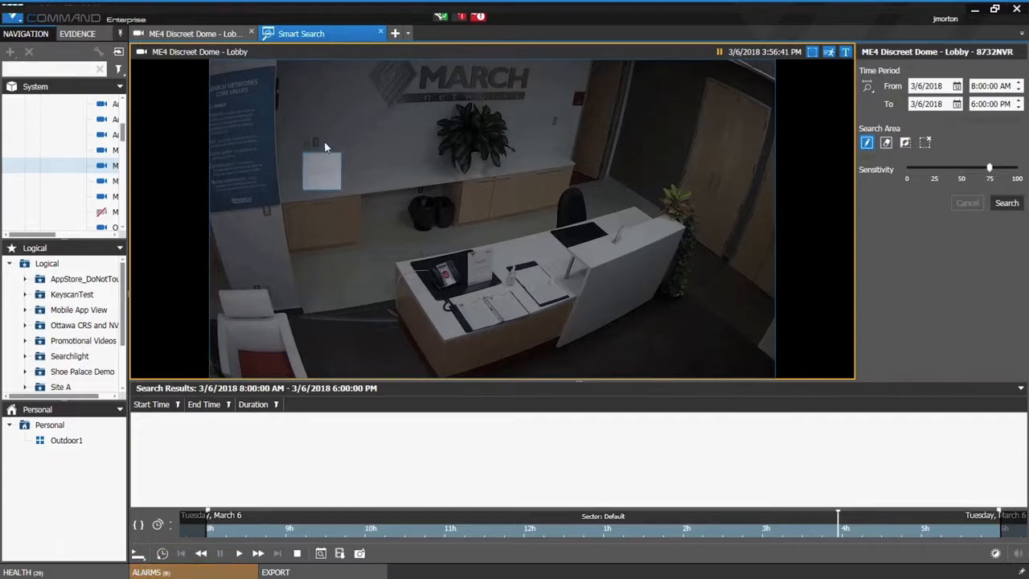
# Step: Widen the painted patch into a cross on the wall above the cabinets
pyautogui.moveTo(362, 171); pyautogui.dragTo(363, 177)
# Step: Run the motion search, returning two 50-second clips at 3:34:31 and 3:56:24 PM
pyautogui.click(1009, 202)
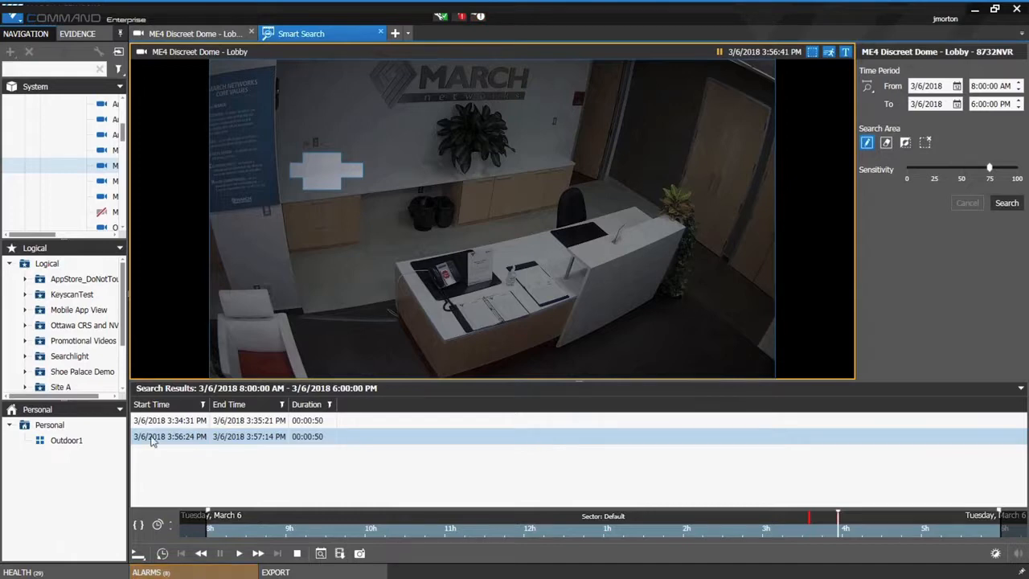
# Step: Play the 3:34:31 PM clip with the overlay hidden, then jump to the 3:56:24 PM clip
pyautogui.doubleClick(193, 422)
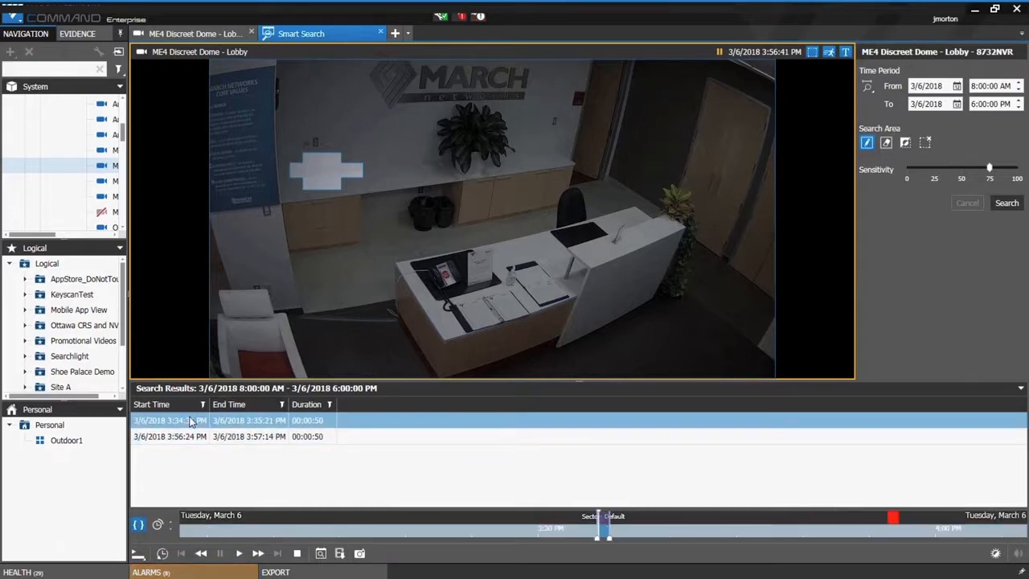
pyautogui.click(924, 142)
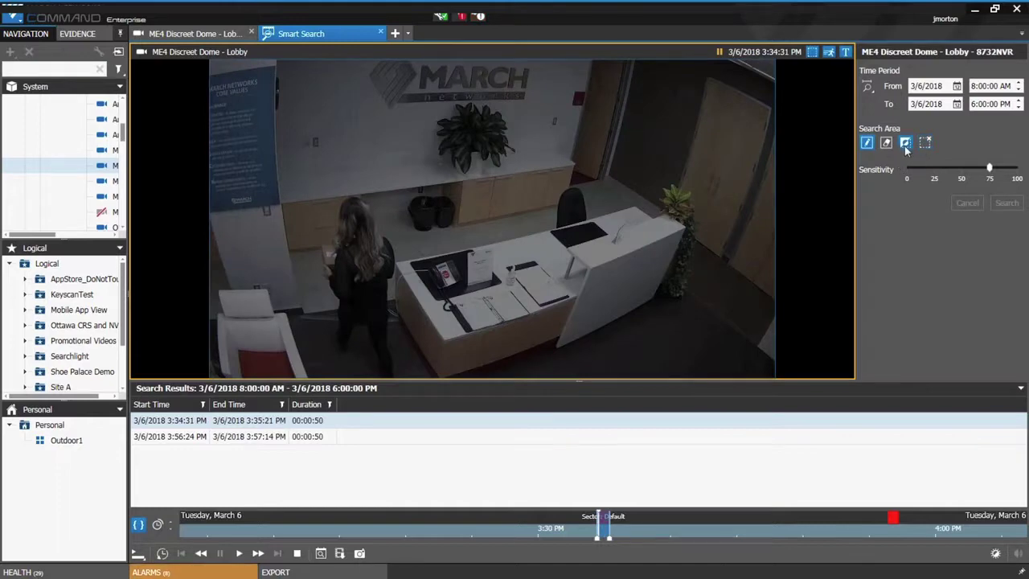
pyautogui.click(904, 146)
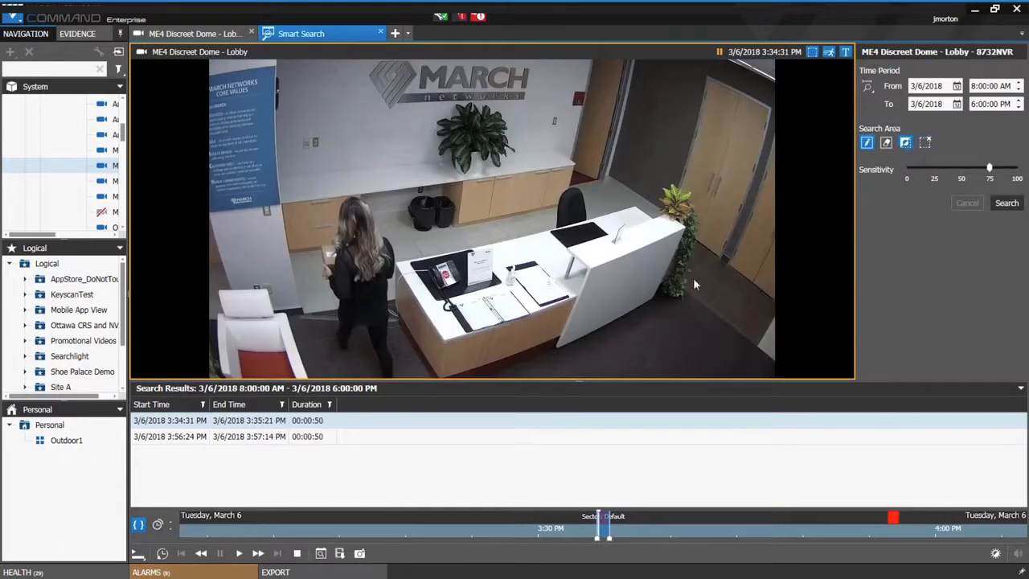
pyautogui.click(239, 553)
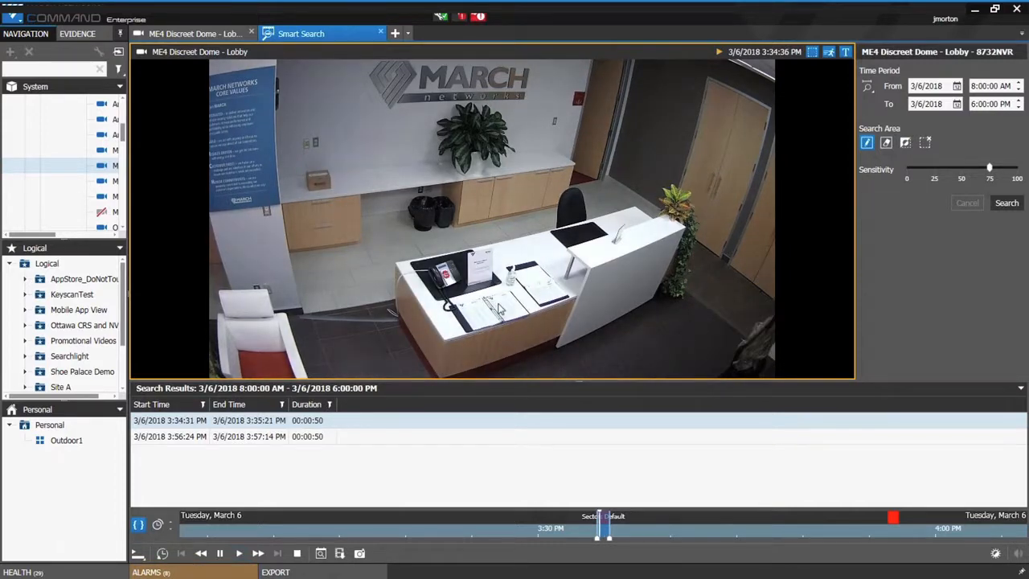
pyautogui.click(179, 436)
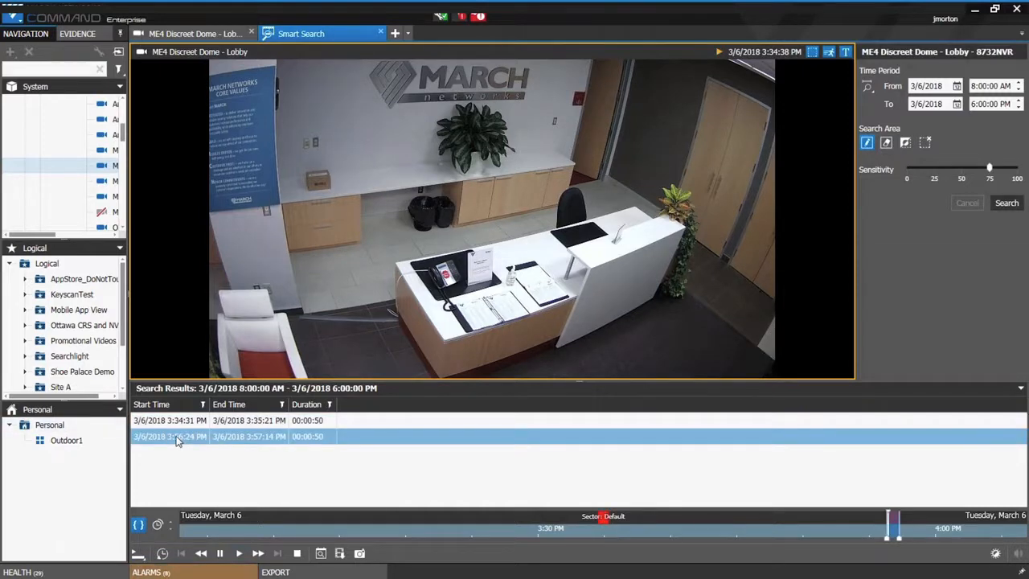